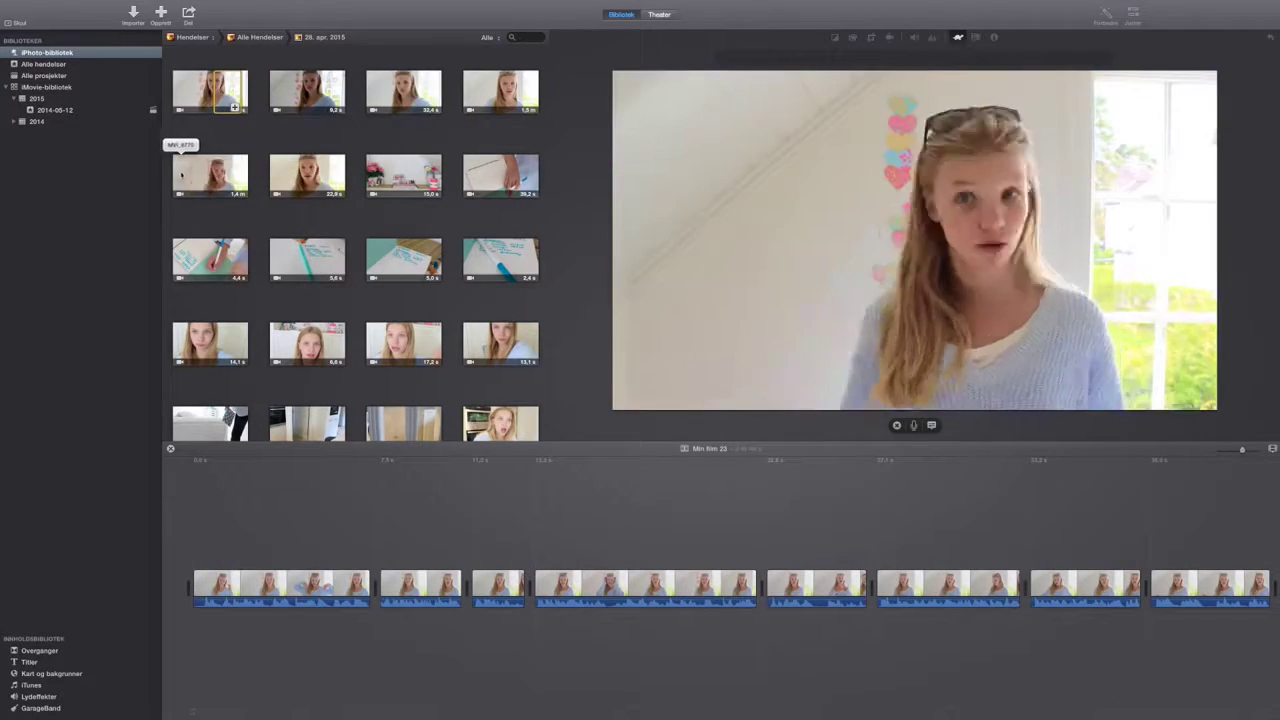
Select the first four clips and shift their midtone colour balance slightly left.
left_click_drag(183, 175, 145, 588)
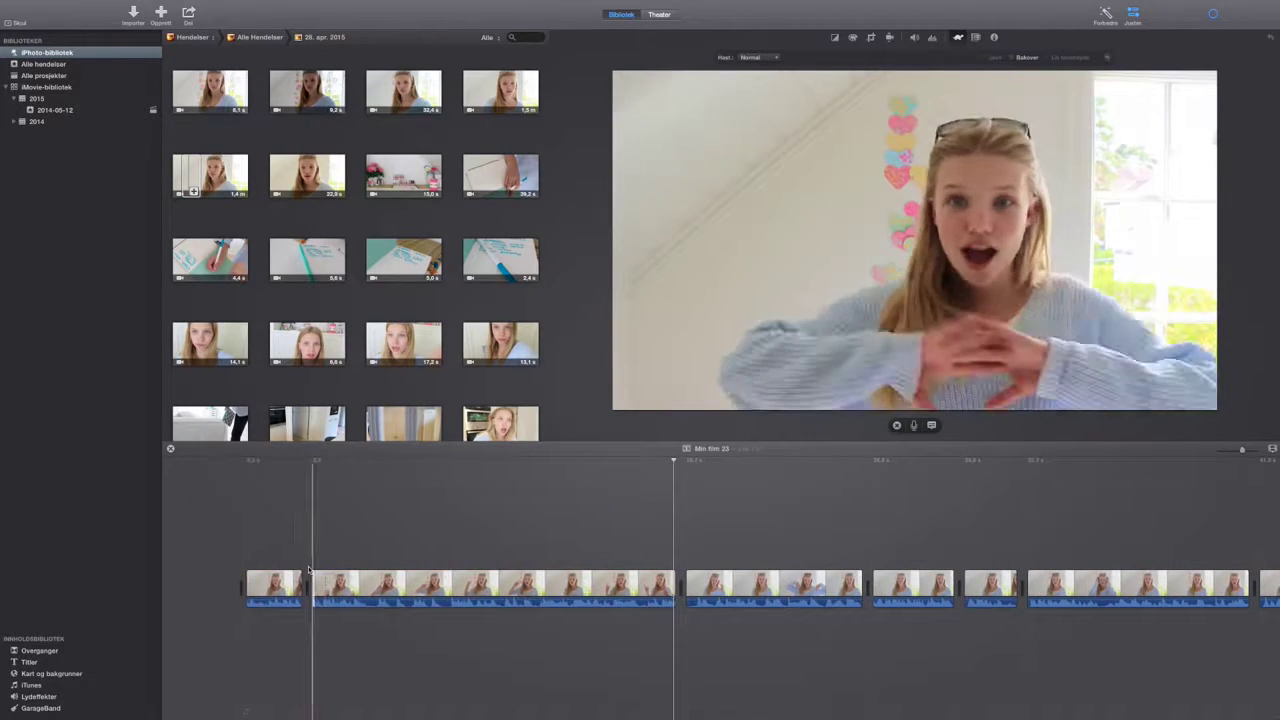
scroll(310, 590, "up", 5)
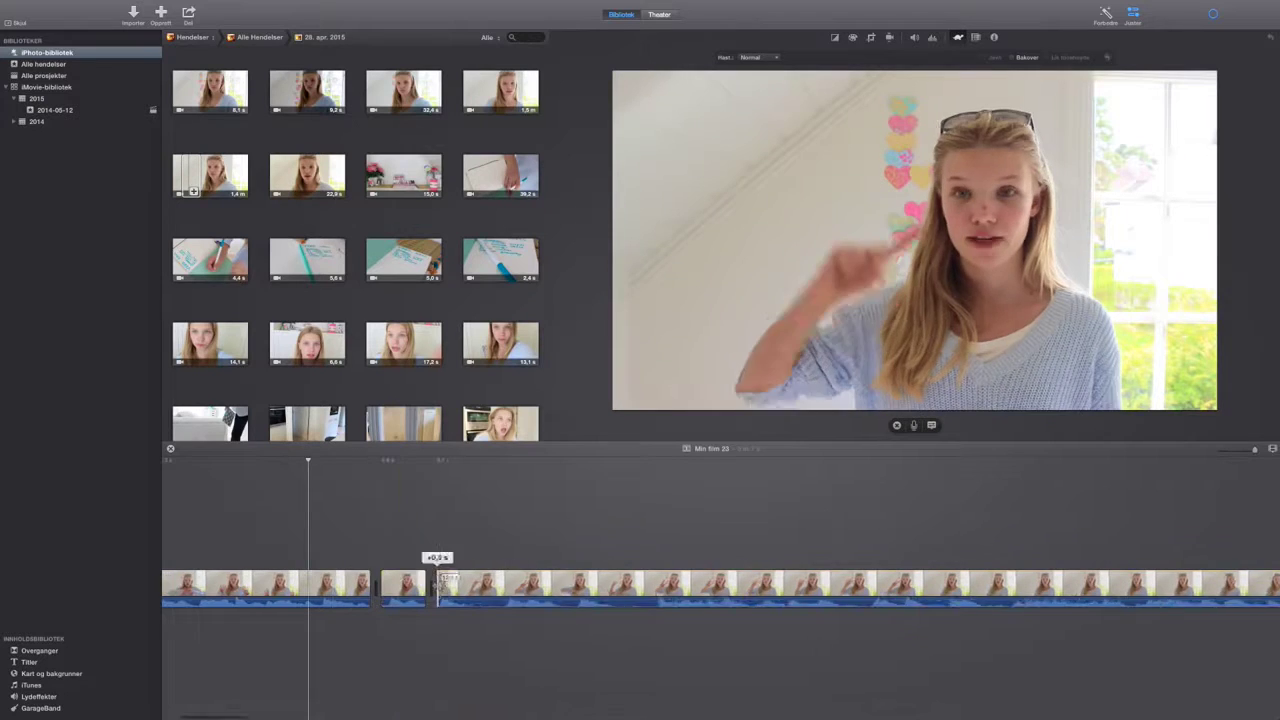
scroll(191, 585, "left", 5)
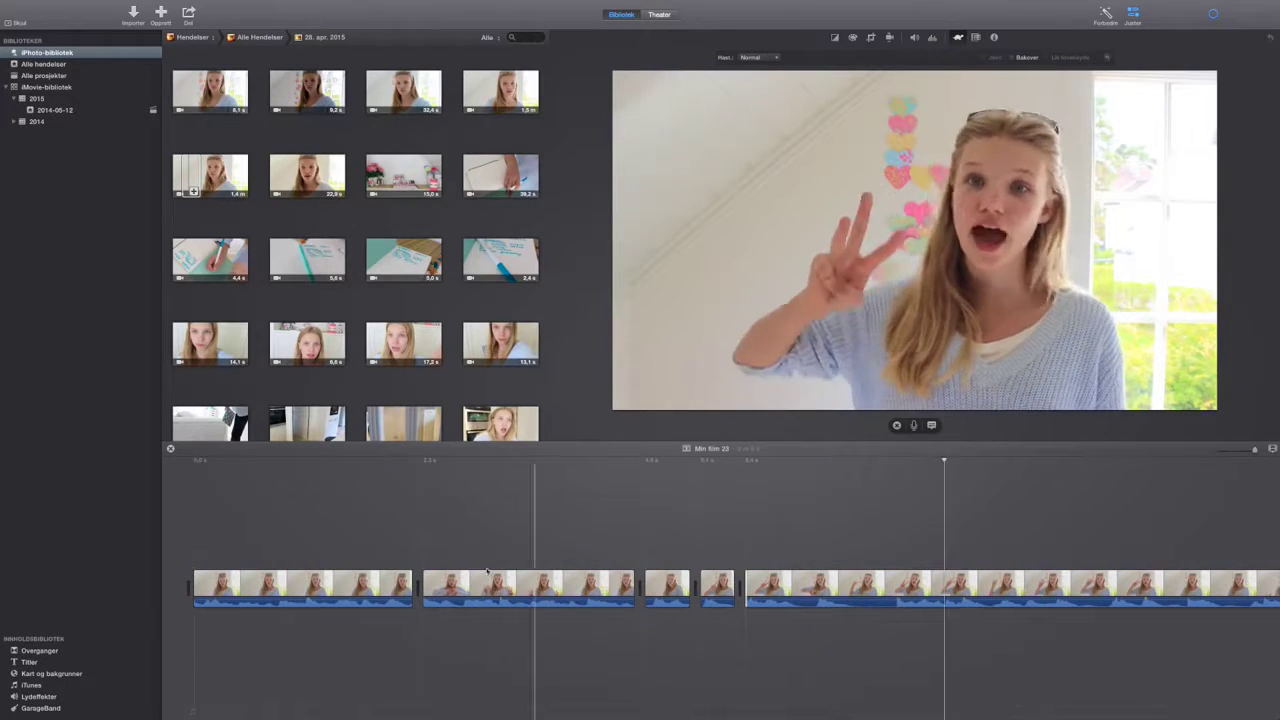
left_click_drag(333, 545, 684, 590)
left_click_drag(796, 600, 806, 597)
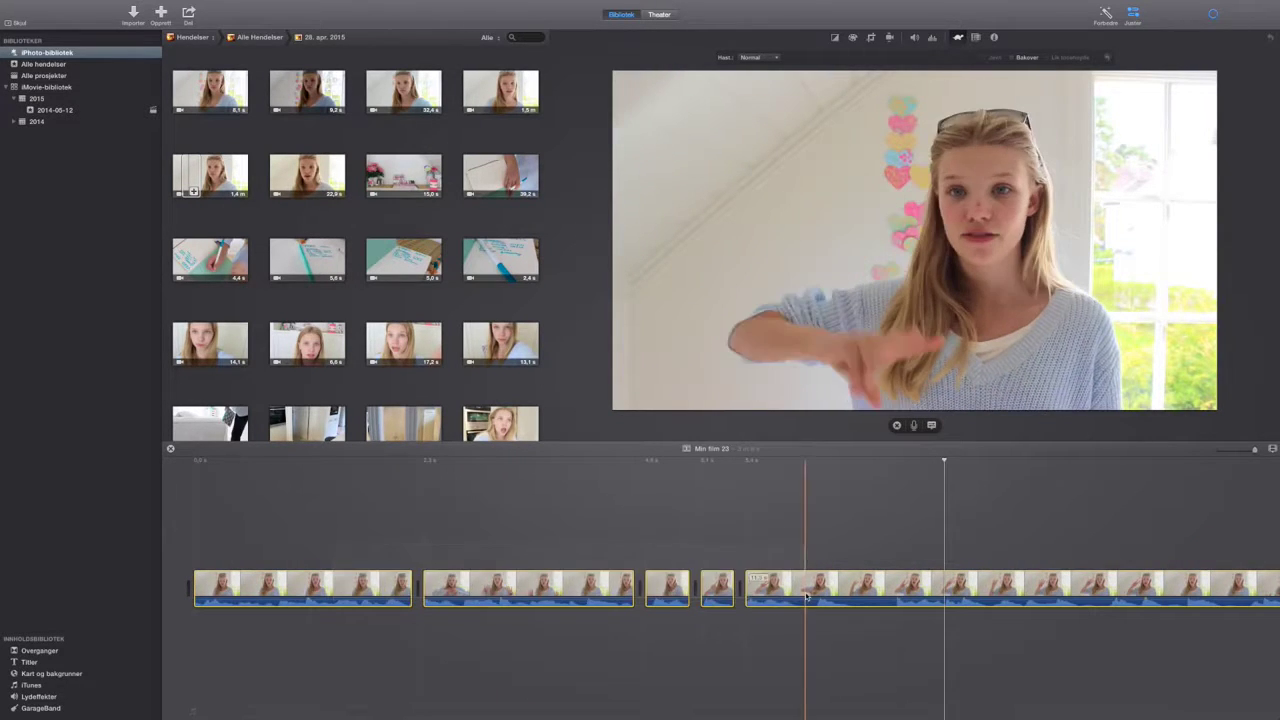
left_click(853, 37)
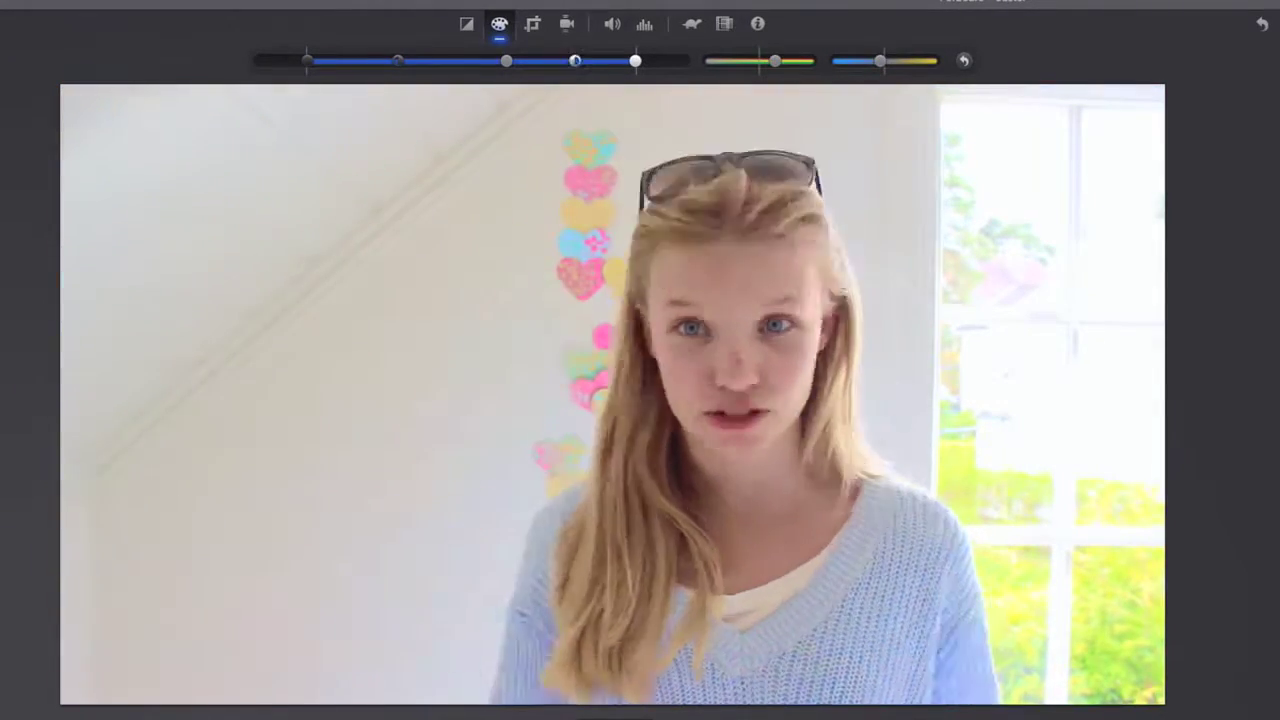
left_click_drag(575, 61, 515, 61)
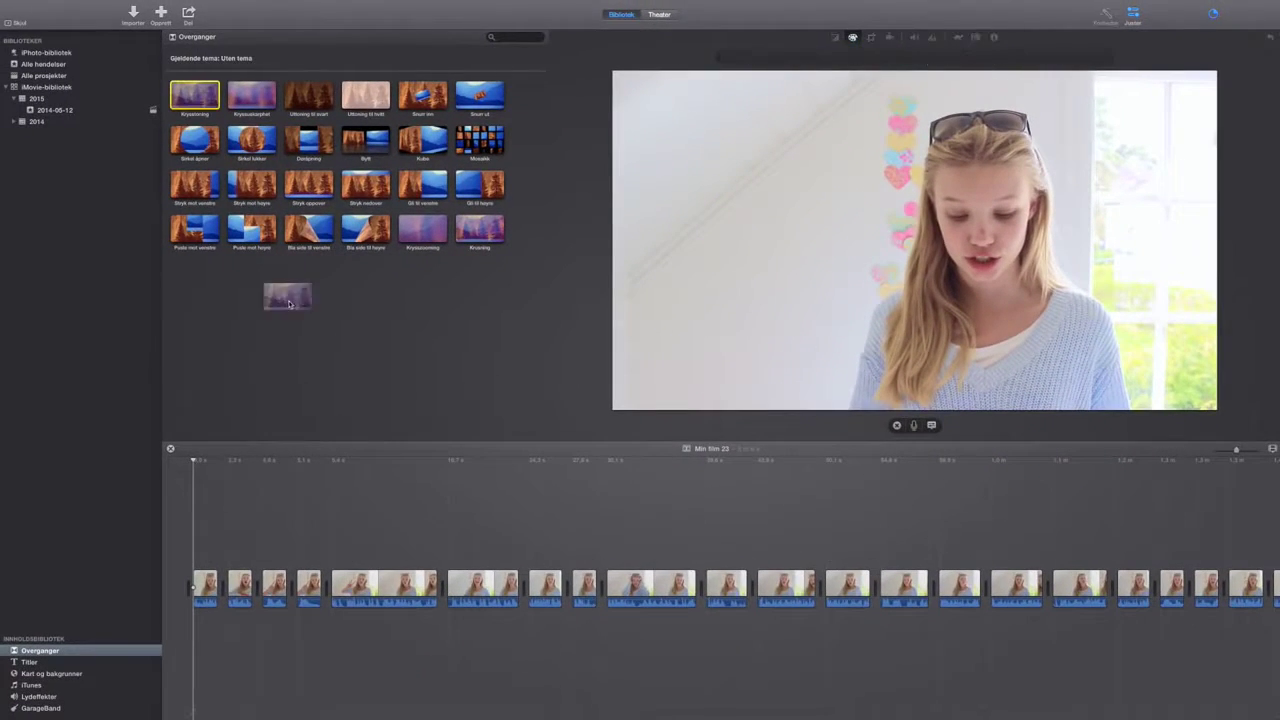
Place Krysstoning transitions between the early clips and apply their durations.
left_click_drag(249, 631, 259, 588)
double_click(259, 588)
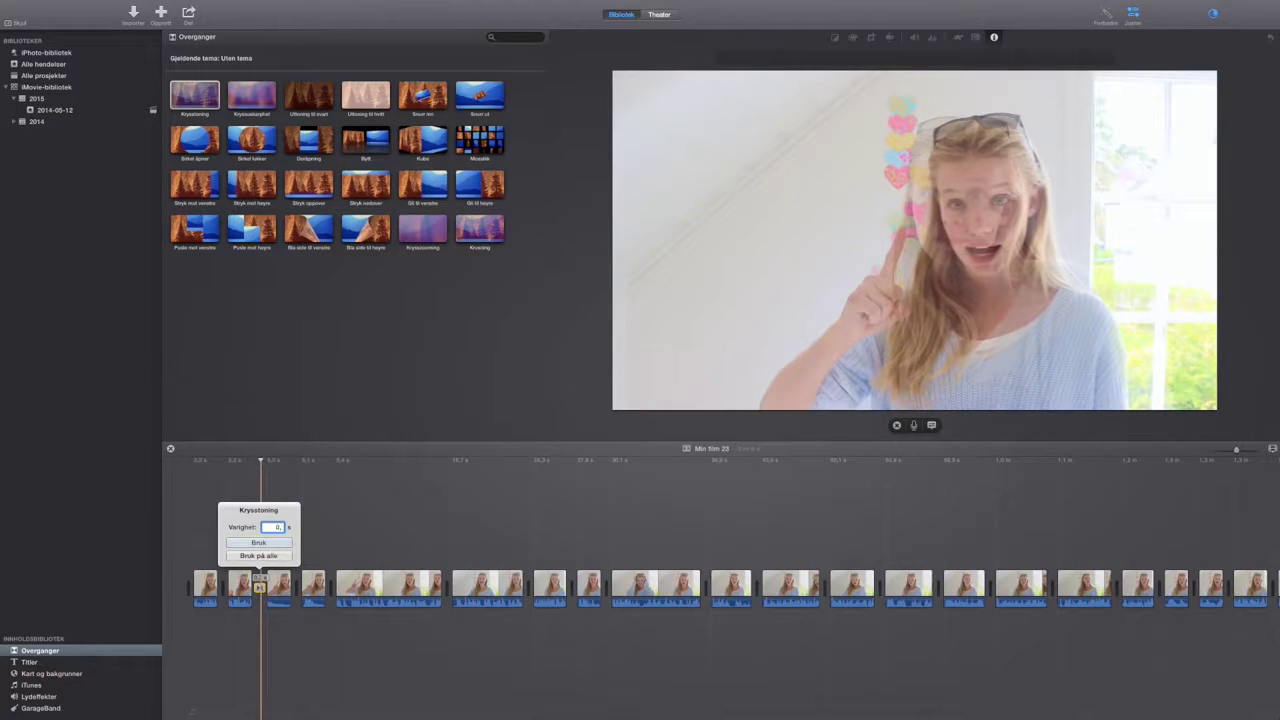
left_click(259, 542)
double_click(528, 588)
left_click(523, 542)
Add the Romlystreff sound effect beneath the clips near a transition.
left_click(39, 696)
left_click(200, 152)
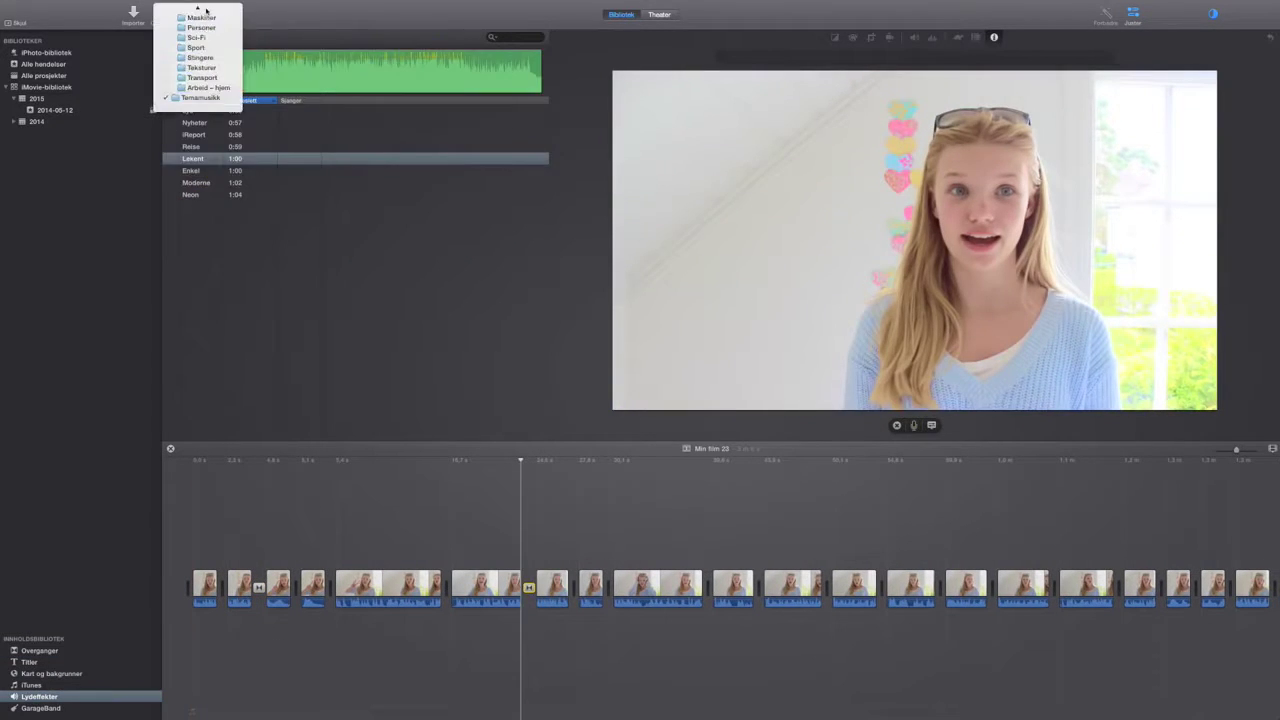
left_click(205, 18)
key("super+plus")
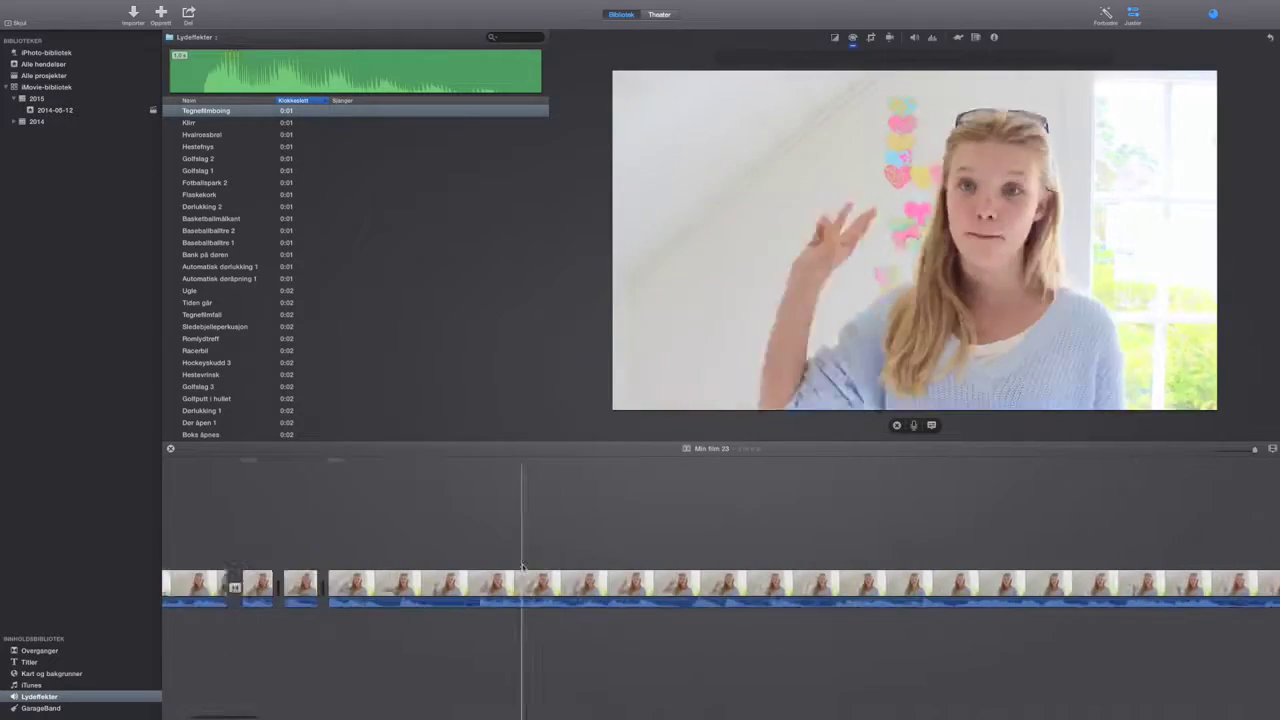
left_click_drag(205, 110, 640, 615)
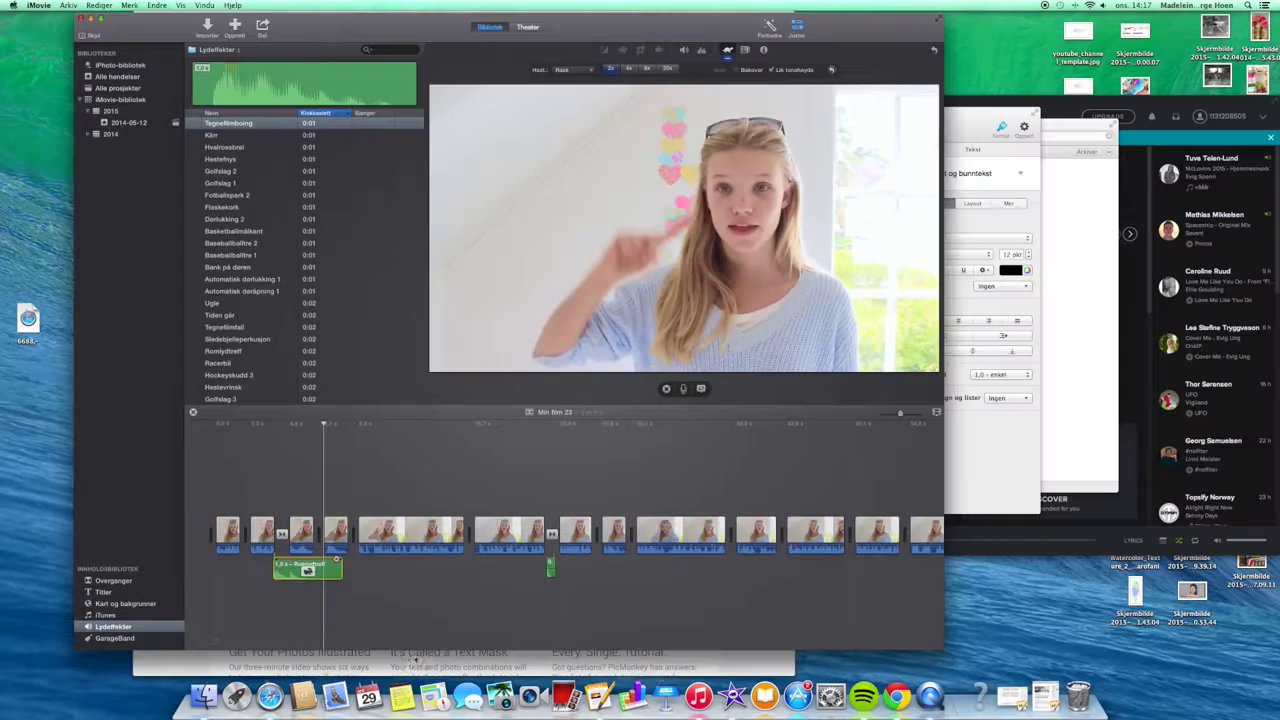
Start a full-screen blank-canvas design in PicMonkey, trying a light magenta canvas colour.
left_click(416, 660)
mouse_move(406, 88)
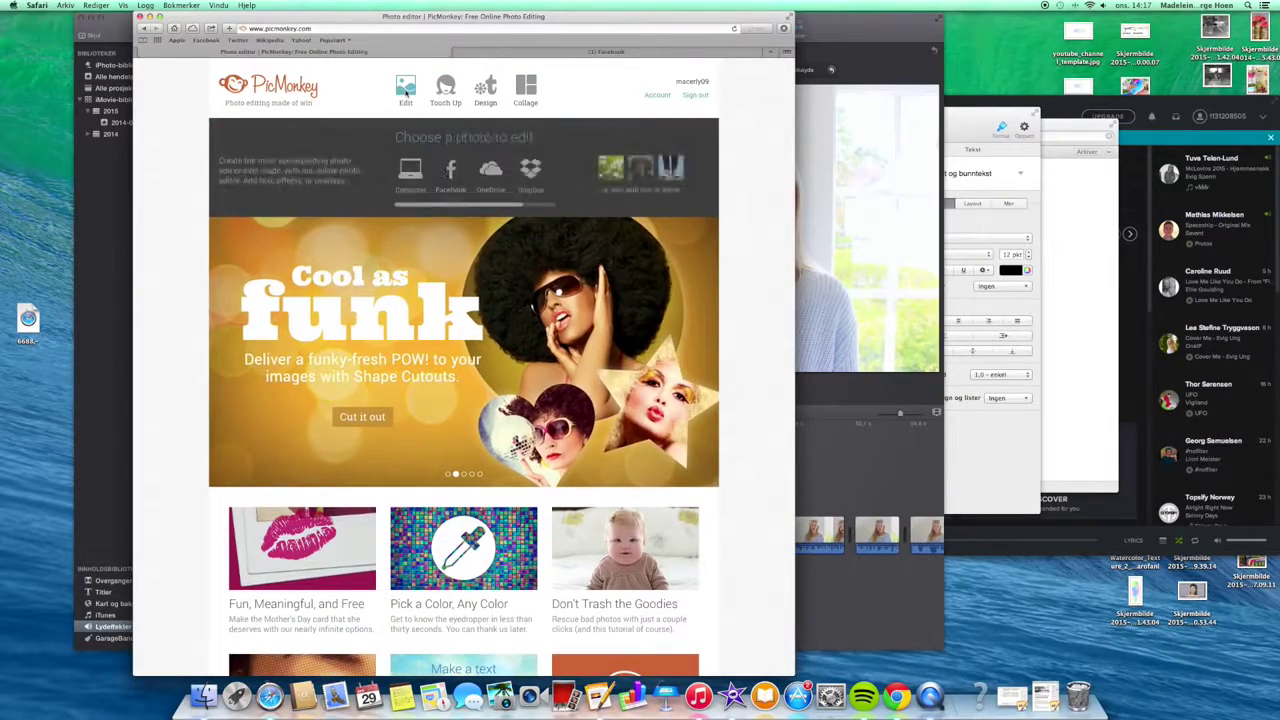
mouse_move(484, 106)
left_click(413, 170)
key("ctrl+super+f")
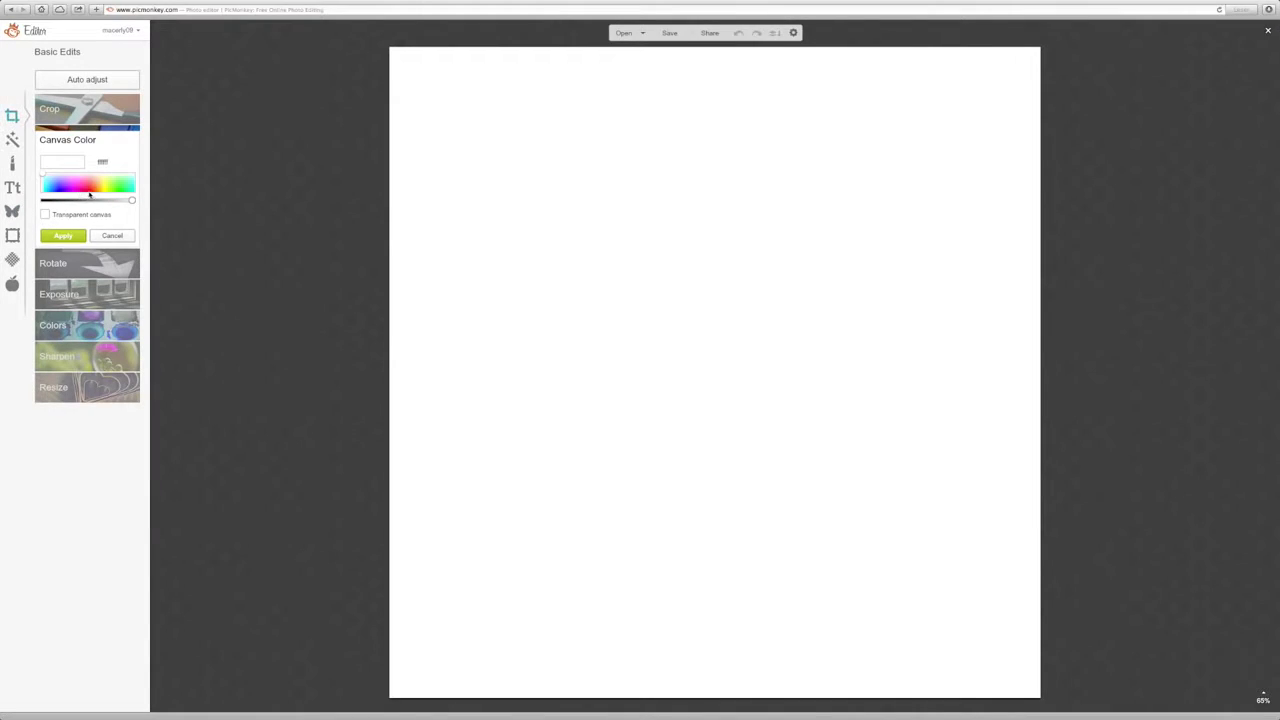
left_click(88, 190)
left_click(75, 189)
left_click(63, 235)
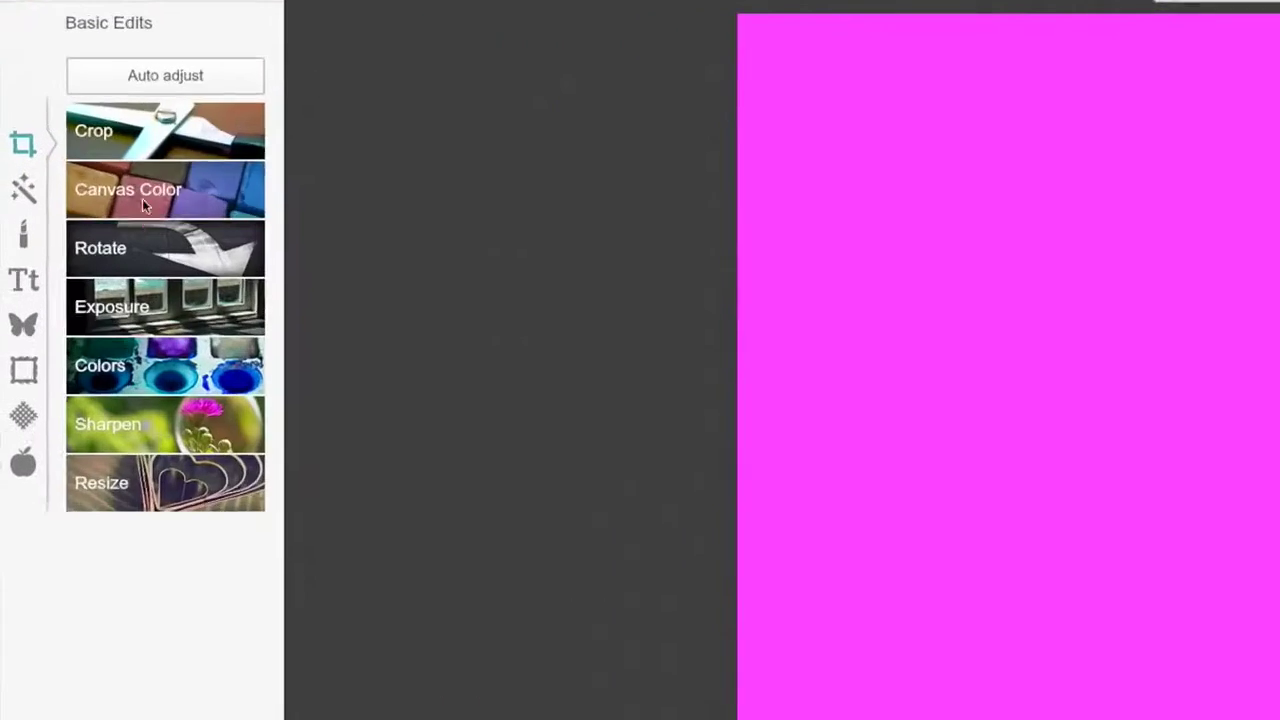
Crop the canvas to 1280 × 720 and recolour it light blue.
left_click(160, 135)
type("1280")
key("Tab")
type("720")
left_click(146, 345)
left_click(106, 157)
left_click(53, 181)
left_click(63, 235)
Add a wide Geometric rectangle with a white outline and transparent fill.
left_click(12, 187)
left_click(12, 211)
left_click(60, 124)
left_click(74, 153)
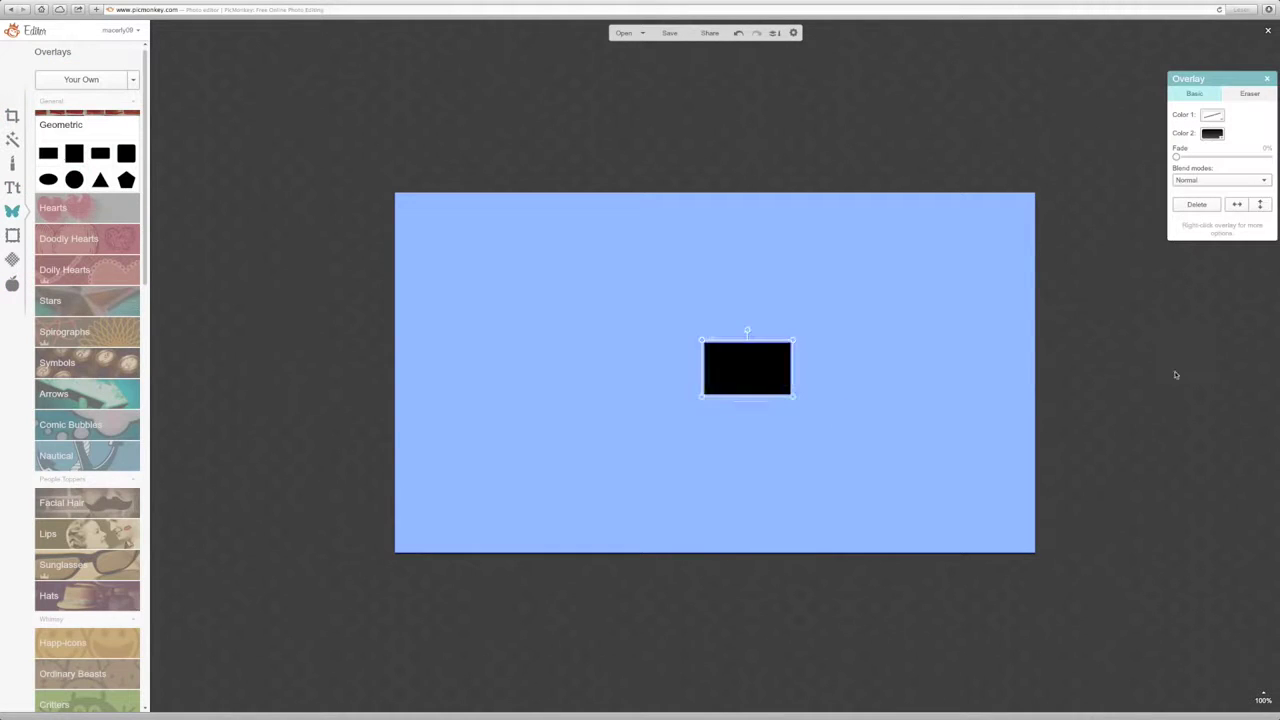
left_click_drag(833, 415, 832, 355)
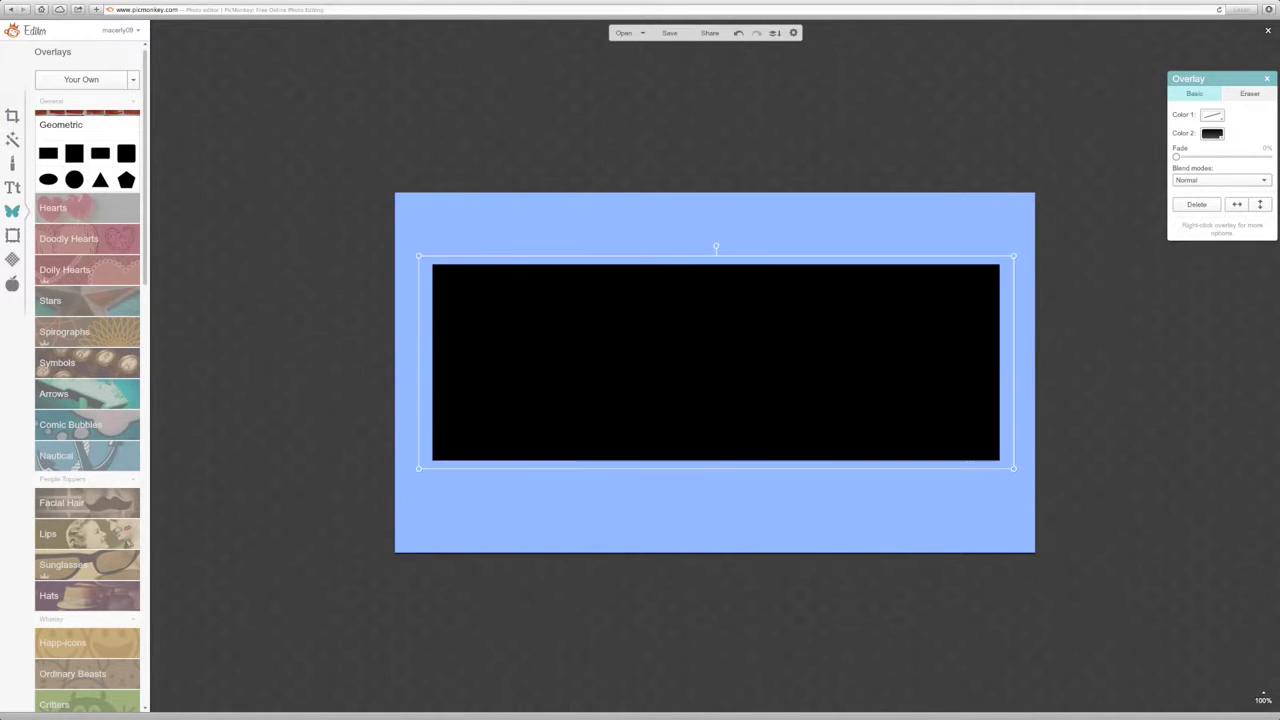
left_click(1212, 115)
left_click(1212, 133)
left_click(1188, 146)
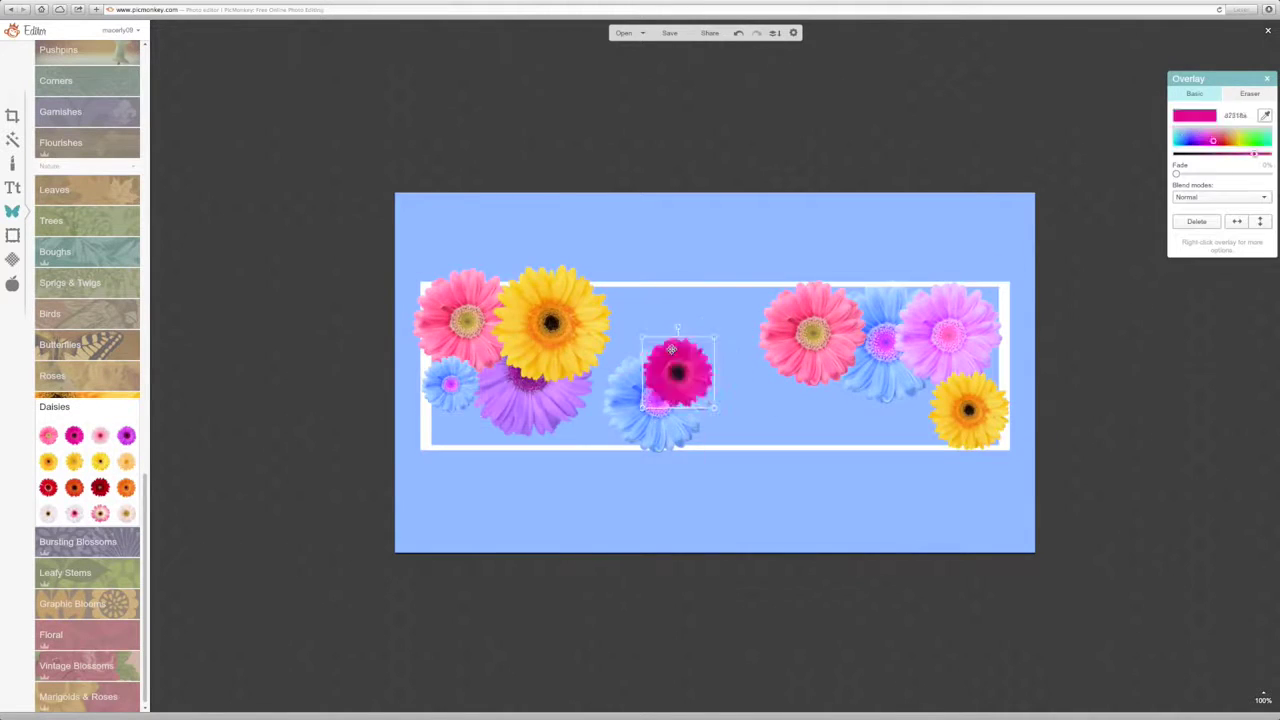
Erase the daisy overlay parts spilling outside the white frame.
right_click(469, 327)
left_click(1250, 93)
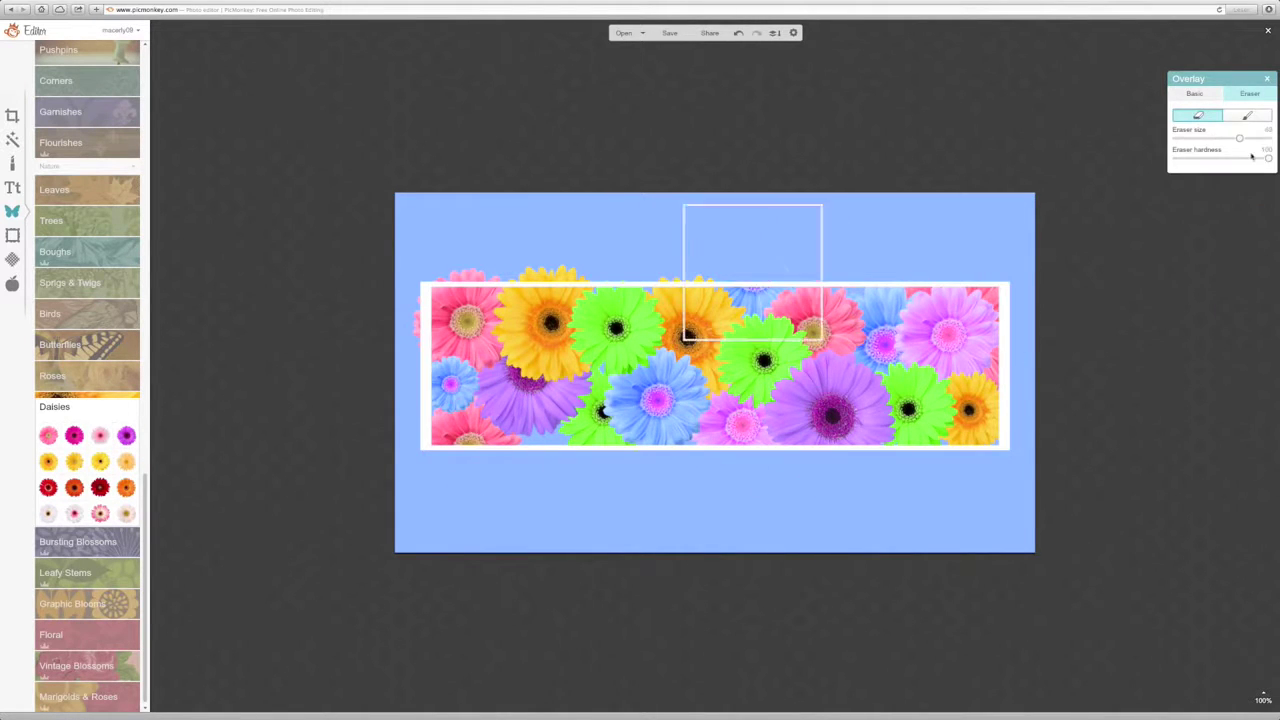
left_click(551, 322)
Make the banner's canvas background transparent.
left_click(821, 397)
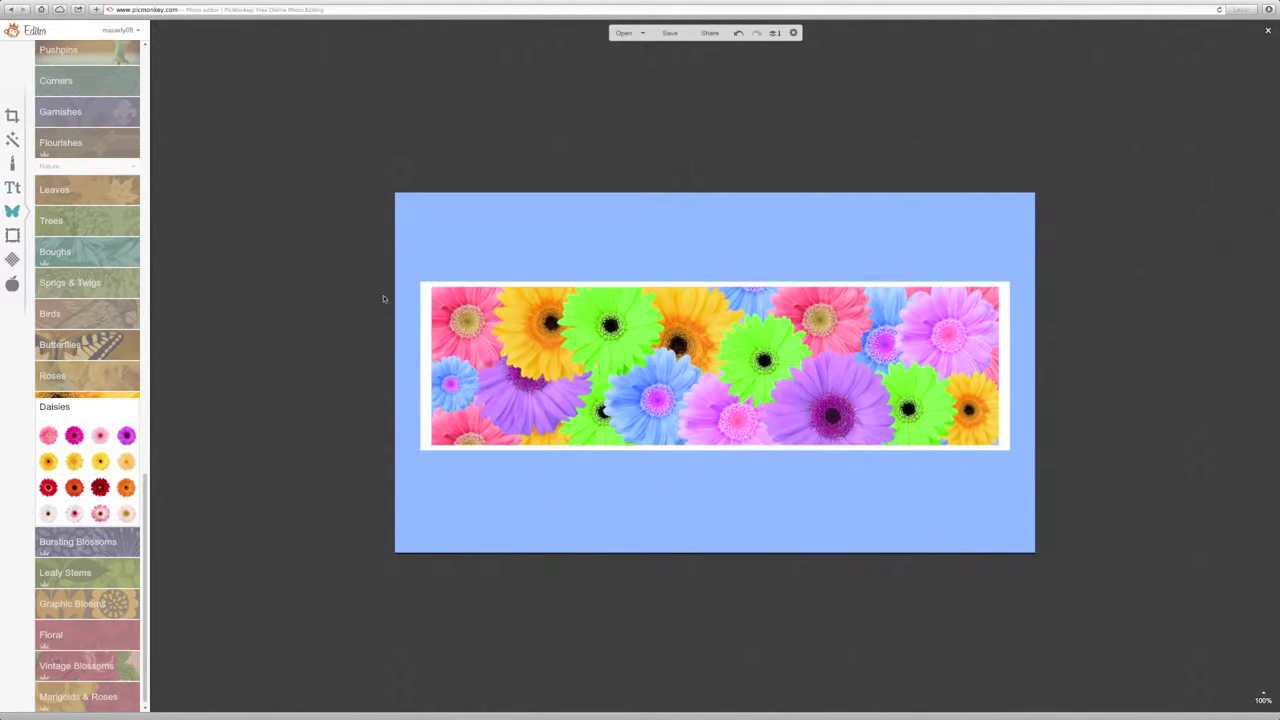
left_click(12, 187)
left_click(12, 115)
left_click(67, 139)
left_click(45, 214)
left_click(60, 236)
Raise the banner's brightness slightly with the Exposure adjustment.
left_click(53, 232)
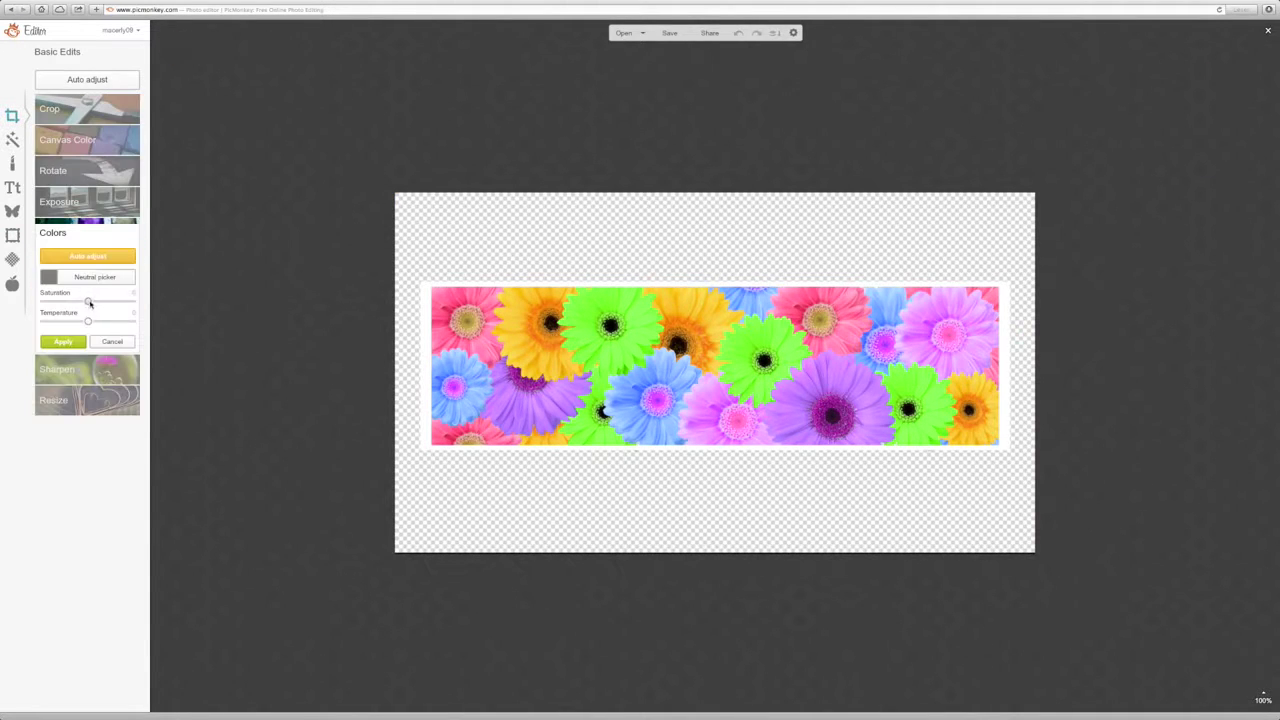
left_click(112, 340)
left_click(60, 201)
left_click_drag(84, 248, 88, 248)
left_click(62, 329)
Add a large LET'S START title to the banner.
left_click(11, 188)
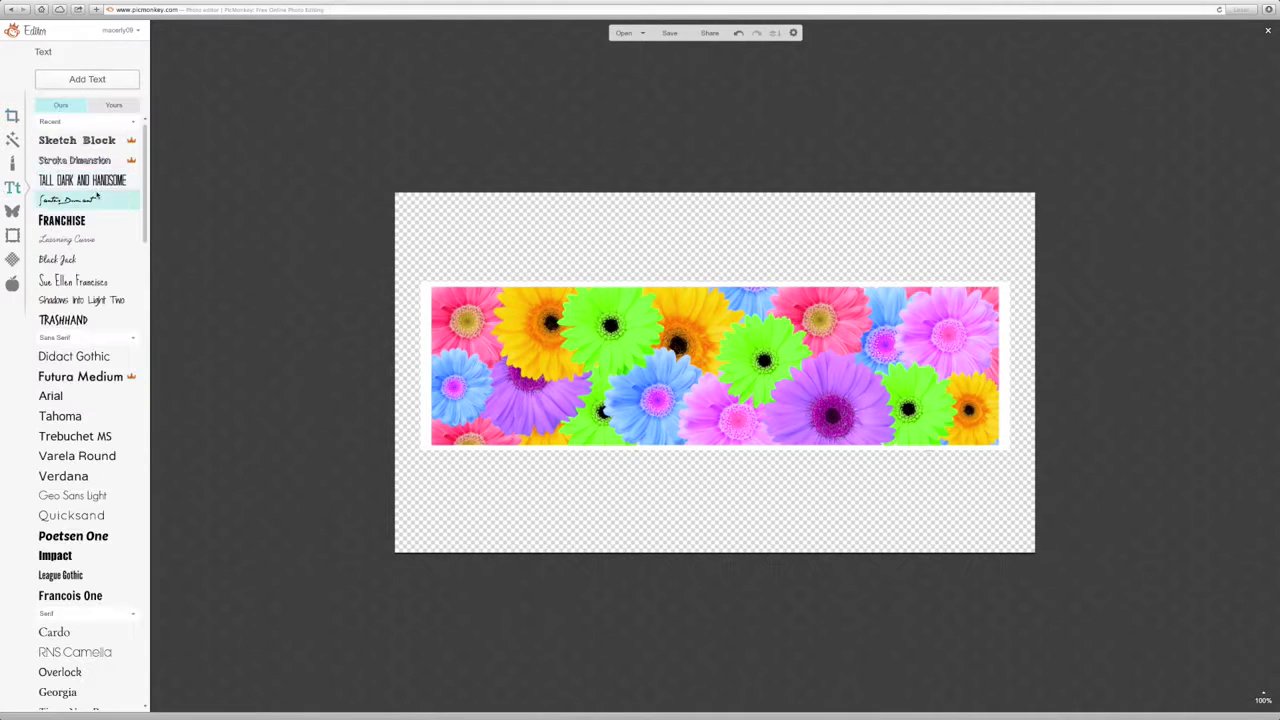
left_click(102, 82)
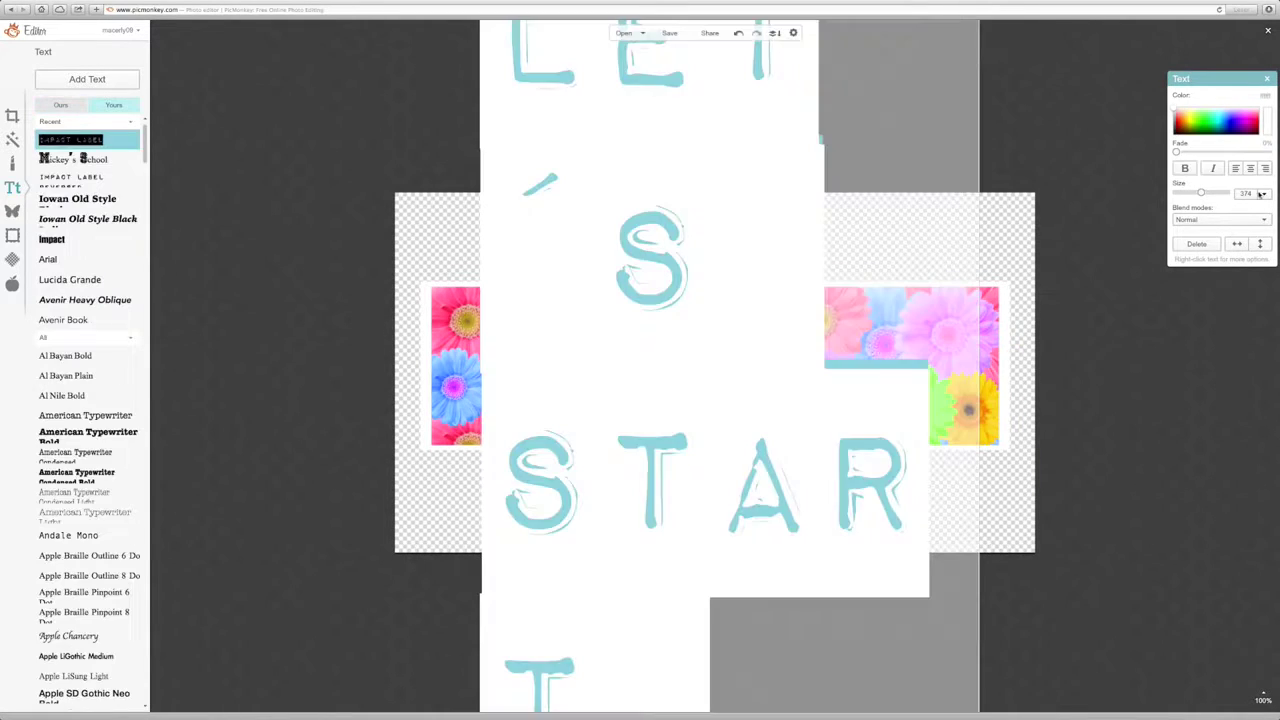
left_click(1264, 193)
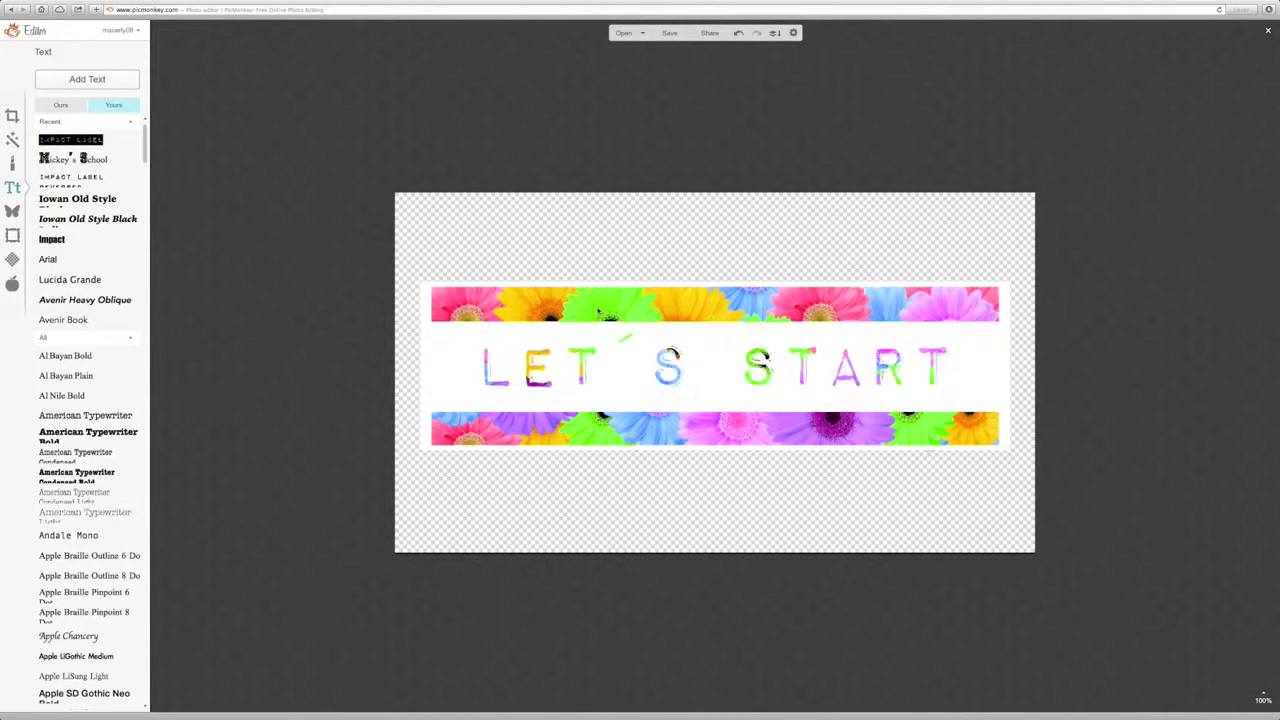
Save the banner to the computer as a 1280 × 720 PNG.
left_click(670, 33)
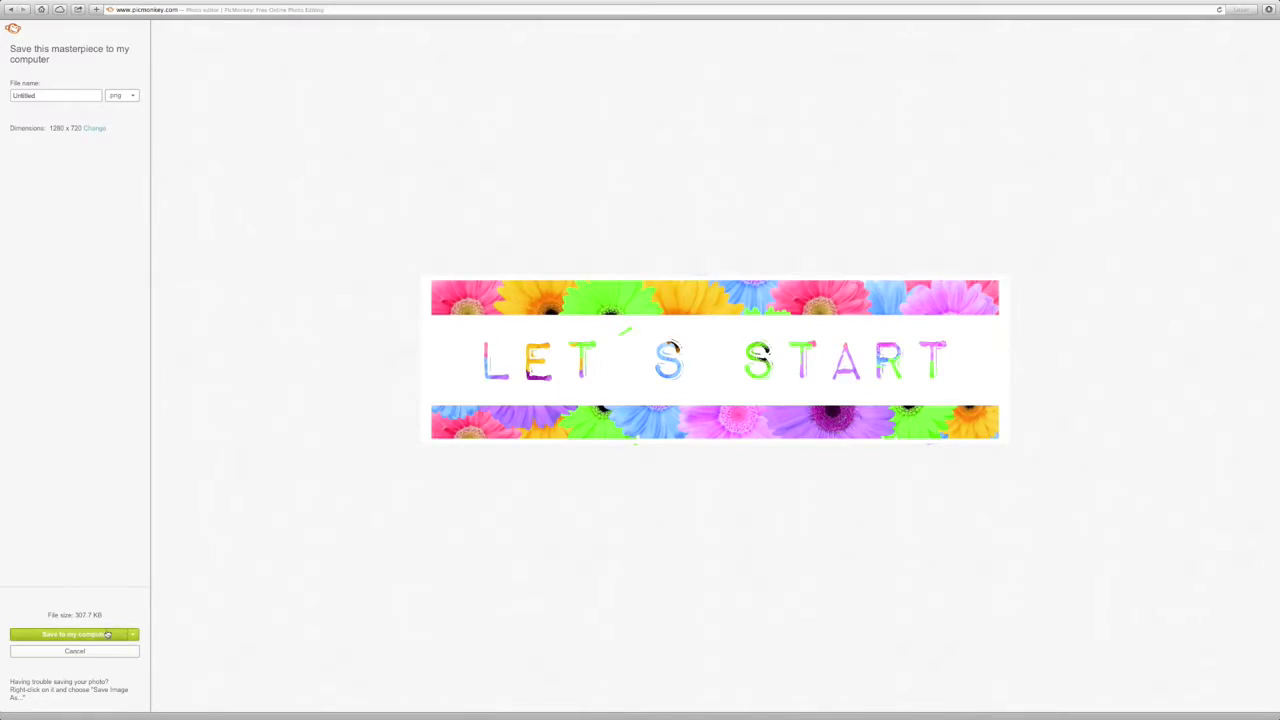
left_click(74, 634)
left_click(702, 250)
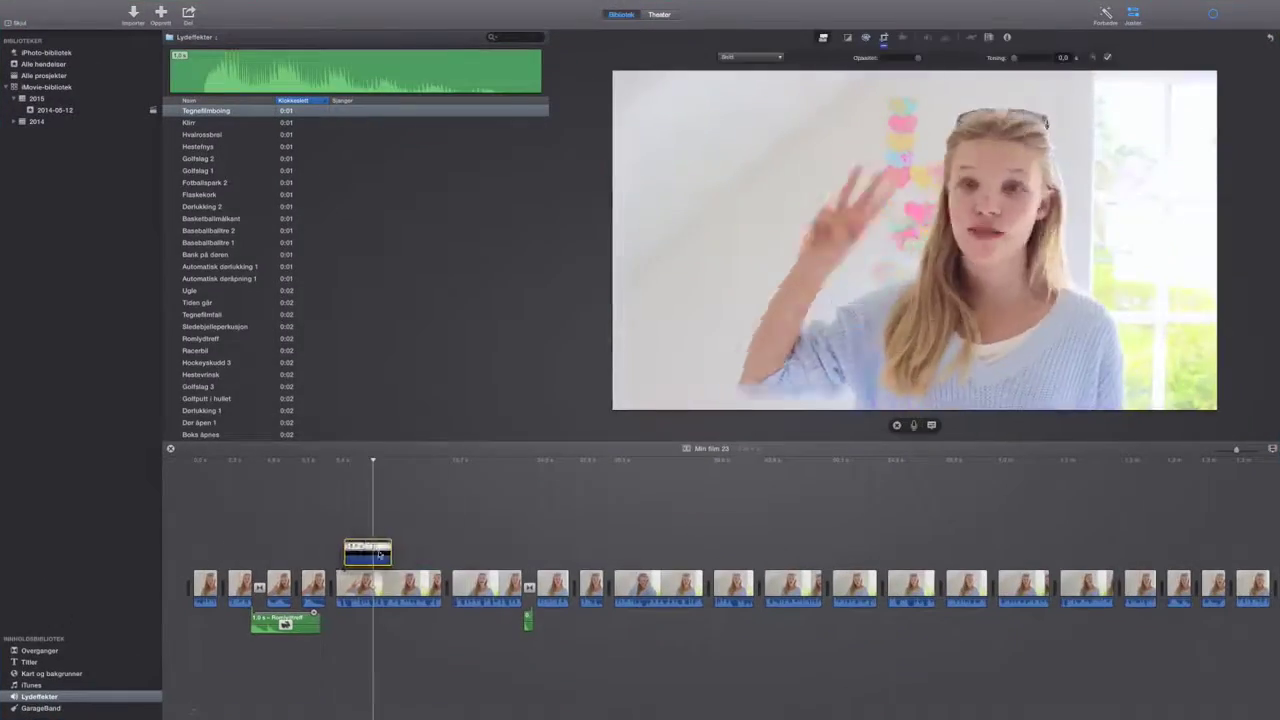
Position the LET'S START title clip above the footage, shorten its end and set its crop style.
left_click_drag(379, 555, 358, 552)
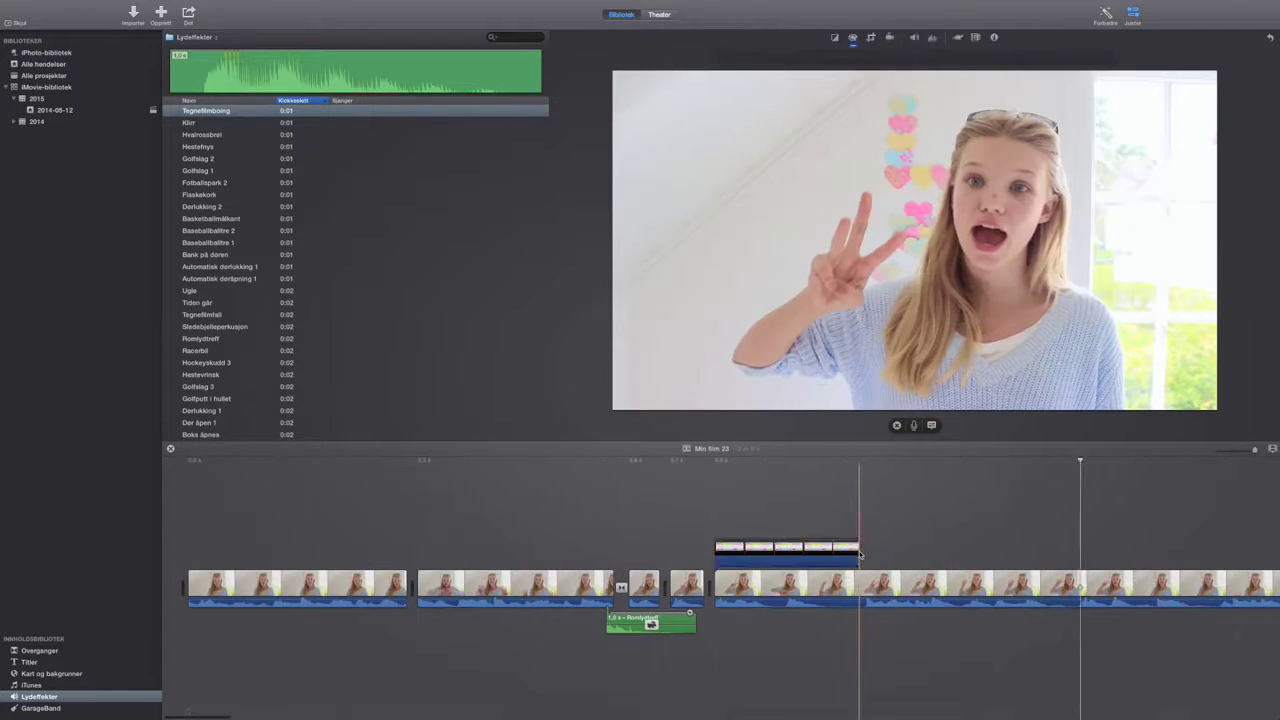
left_click_drag(857, 548, 788, 548)
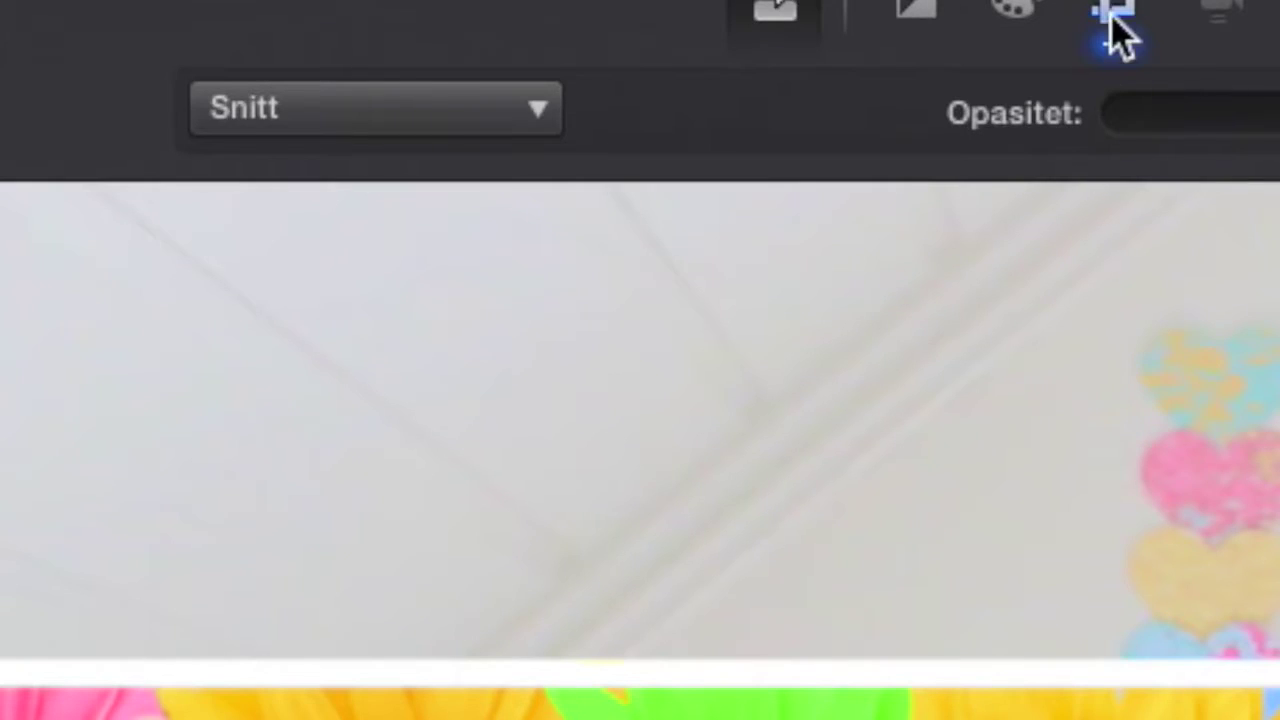
left_click(1112, 18)
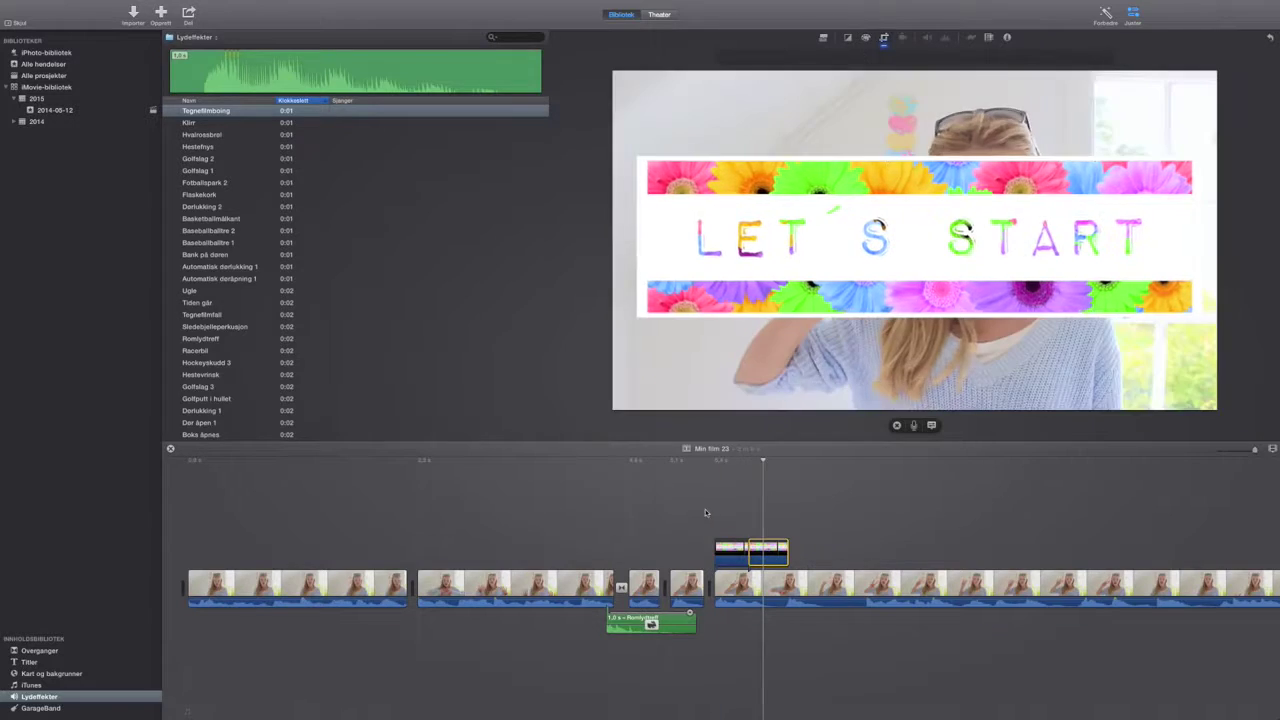
key("super+z")
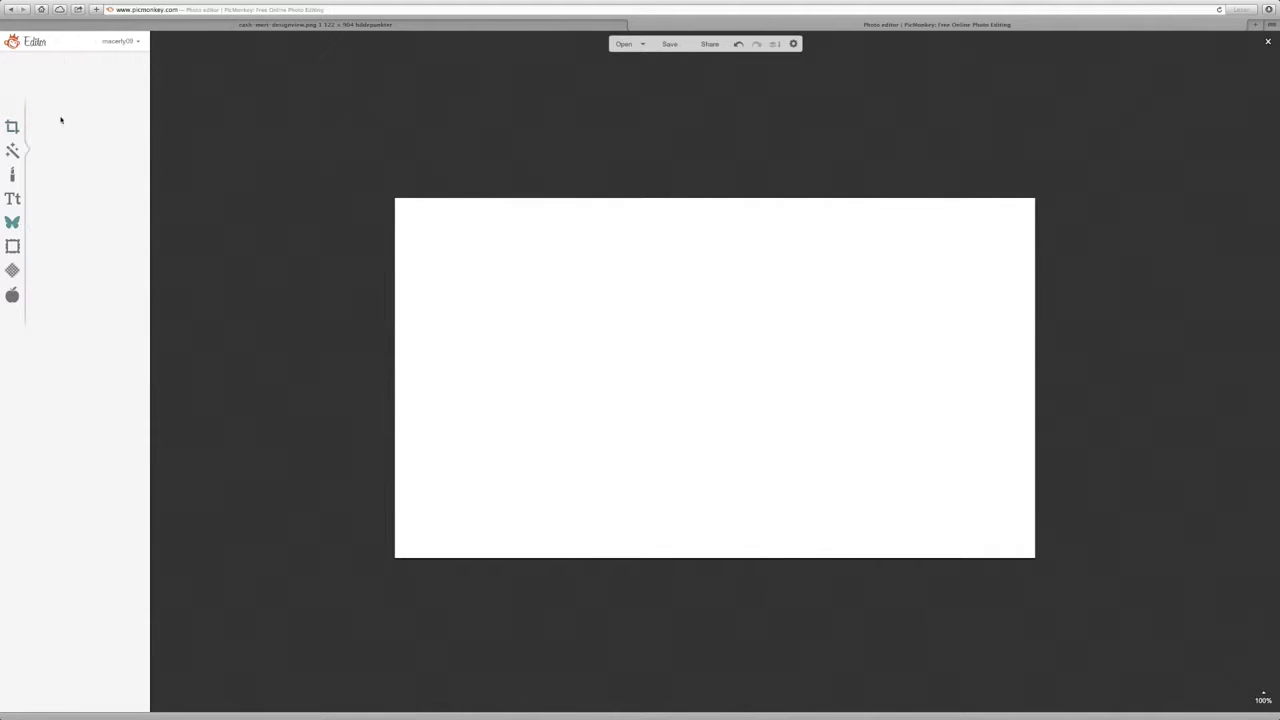
Add your own image overlay, bring the gradient forward, set blend mode Add and recolour it.
left_click(88, 94)
double_click(615, 282)
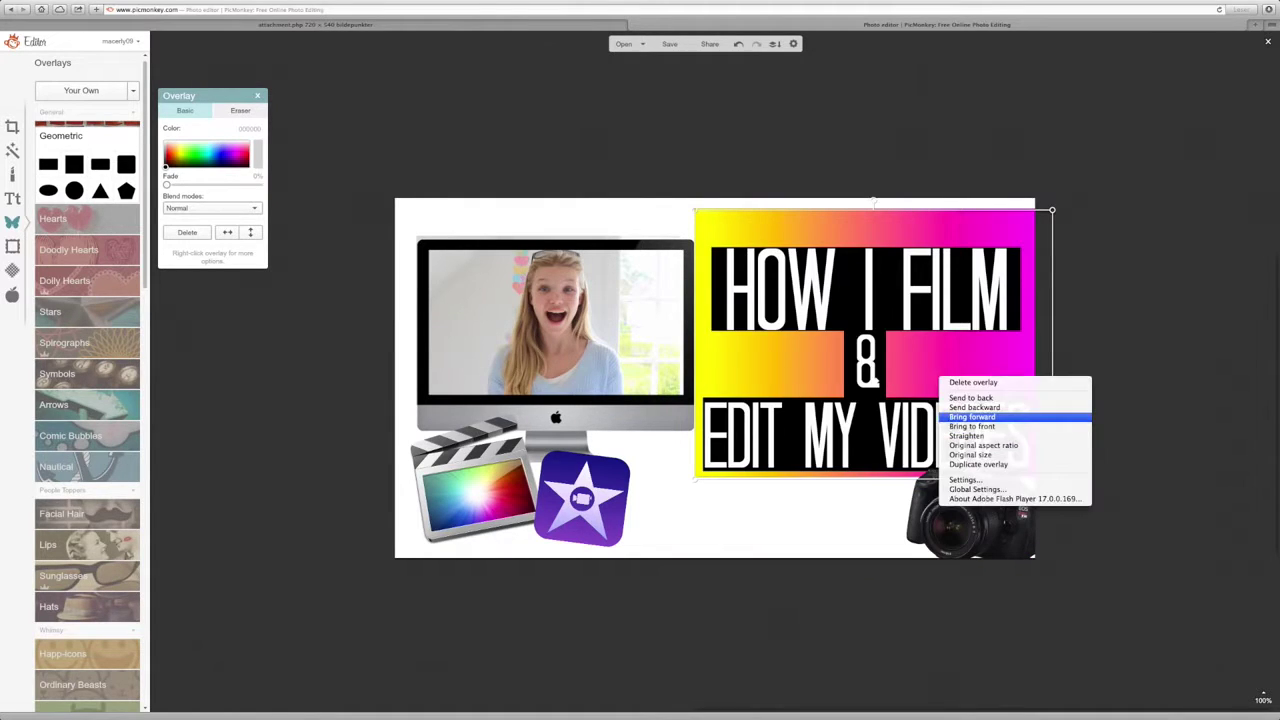
left_click(972, 416)
left_click(210, 208)
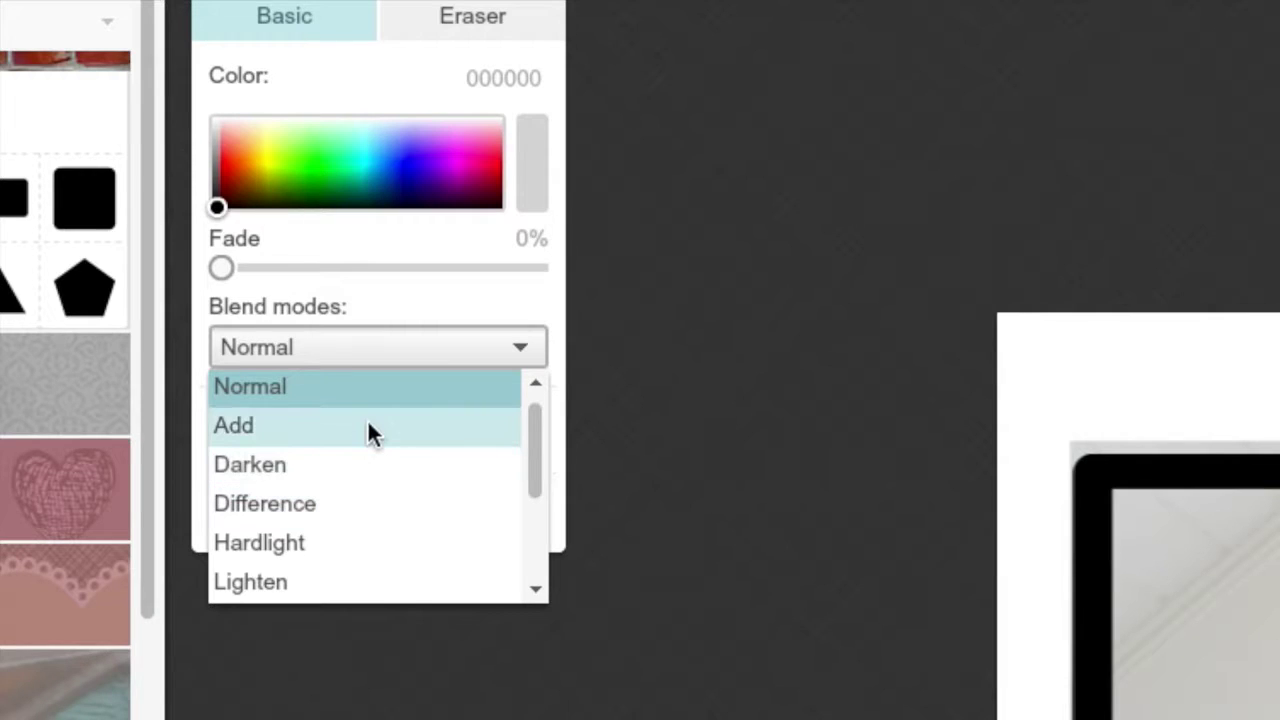
left_click(367, 425)
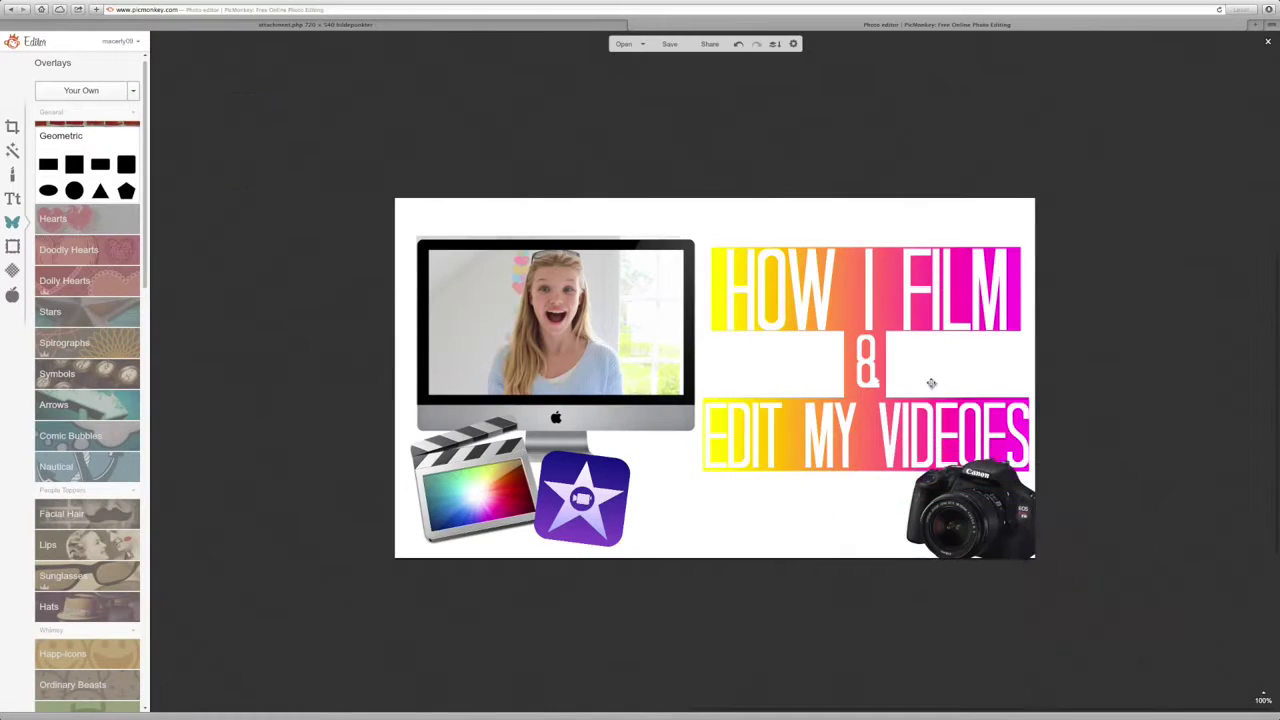
left_click_drag(205, 150, 210, 163)
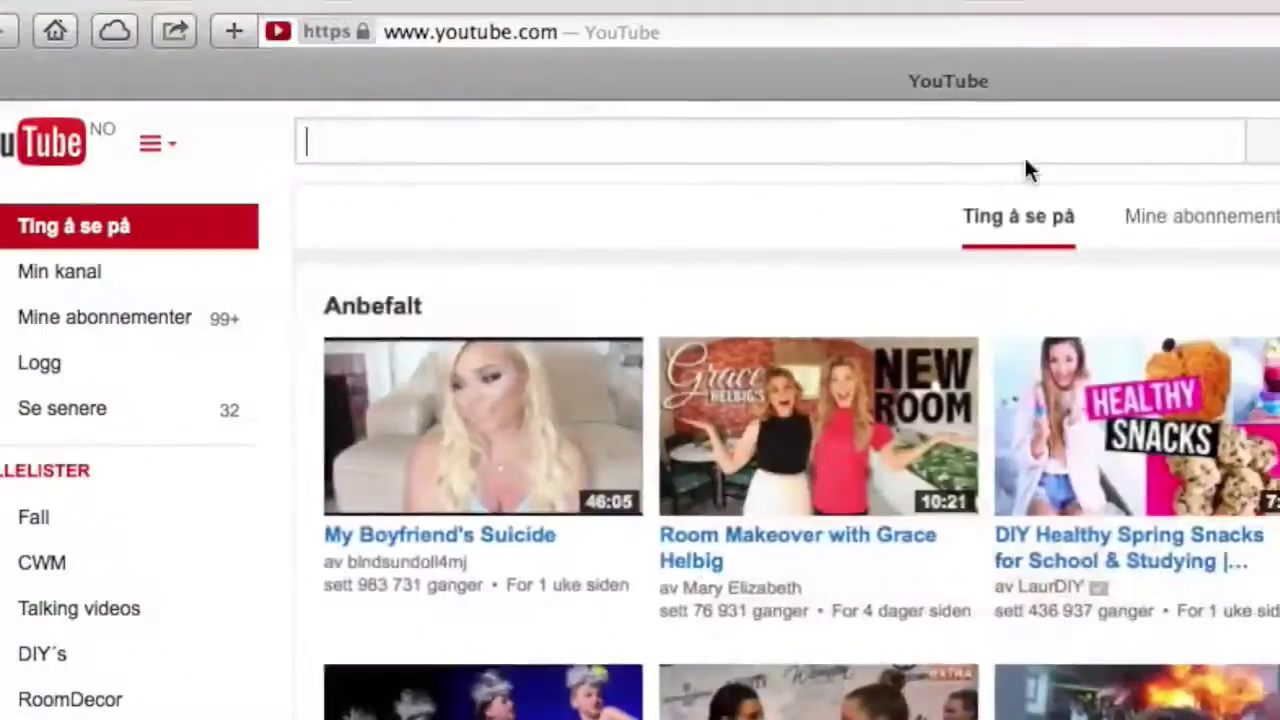
Search YouTube for 'how i film and ed' and inspect a result's description keywords.
type("how i film and ed")
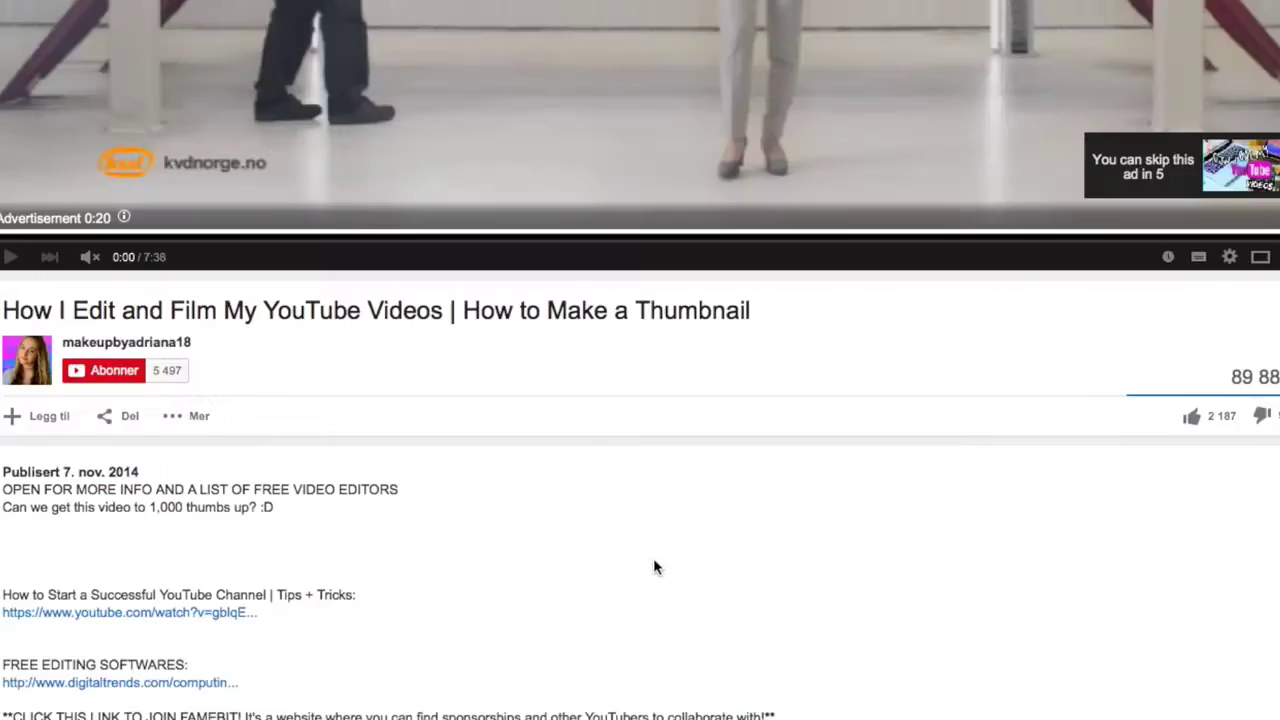
scroll(654, 566, "down", 10)
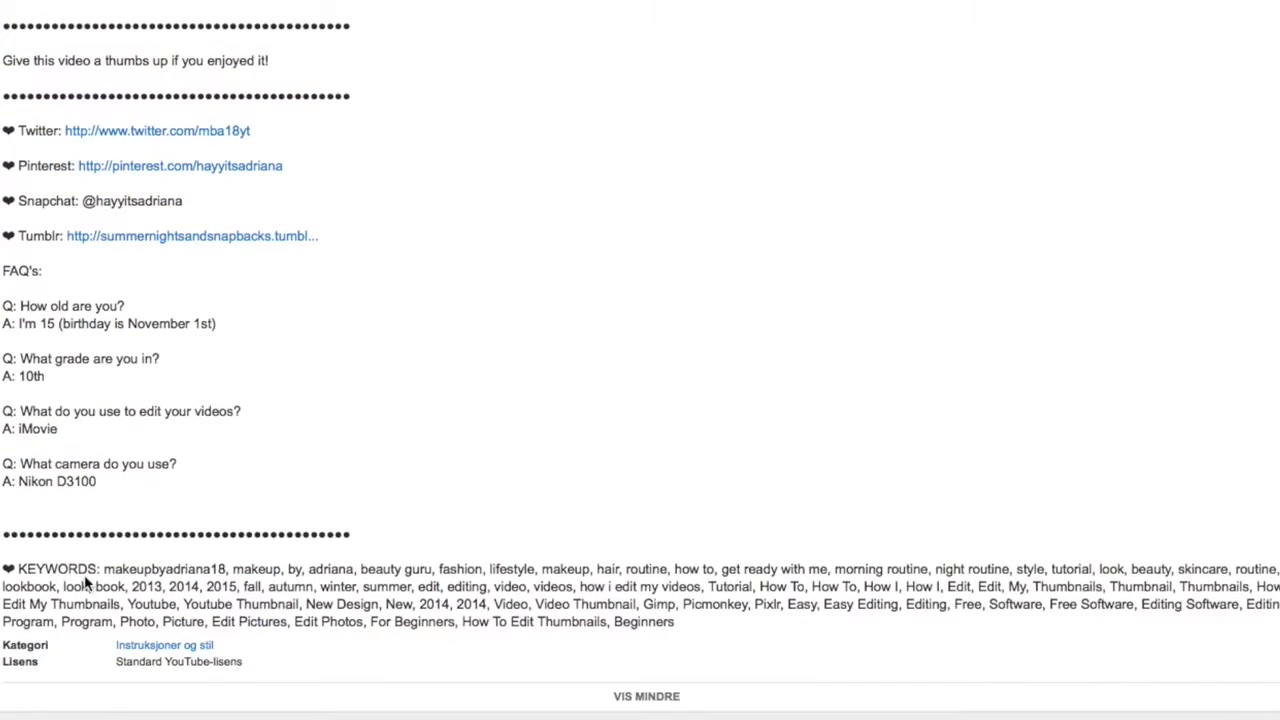
left_click_drag(609, 584, 695, 612)
left_click(700, 608)
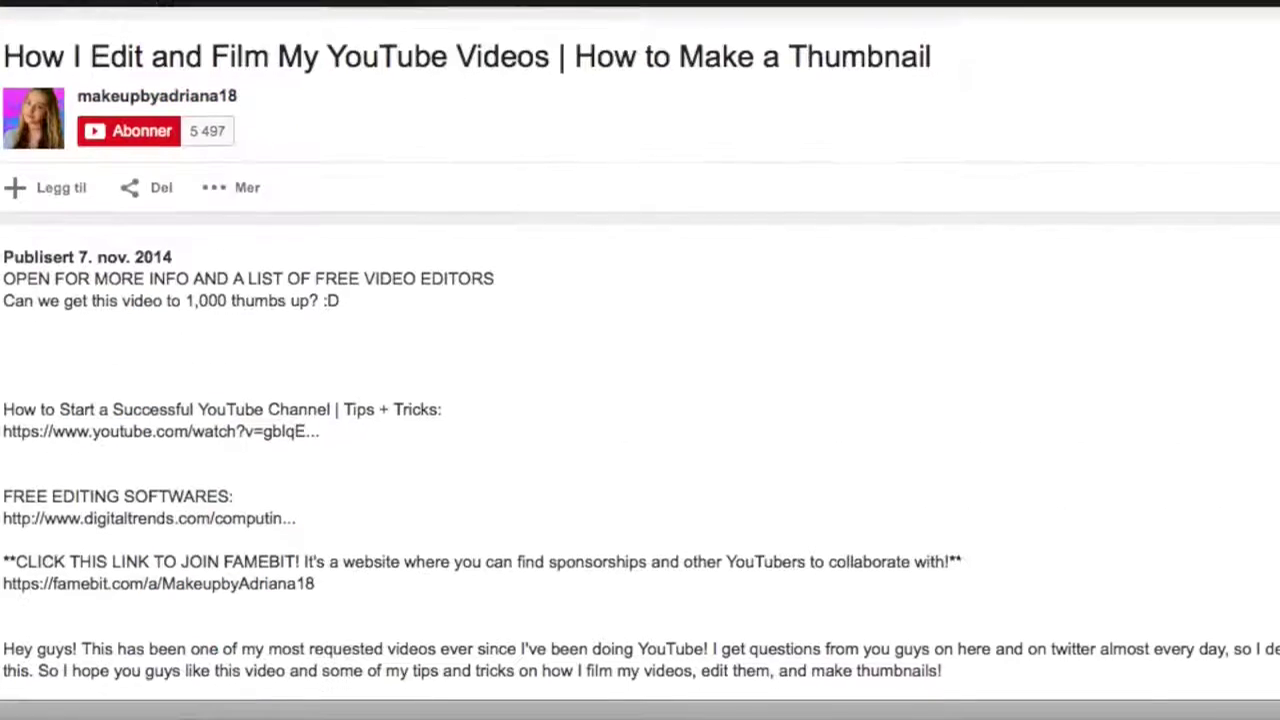